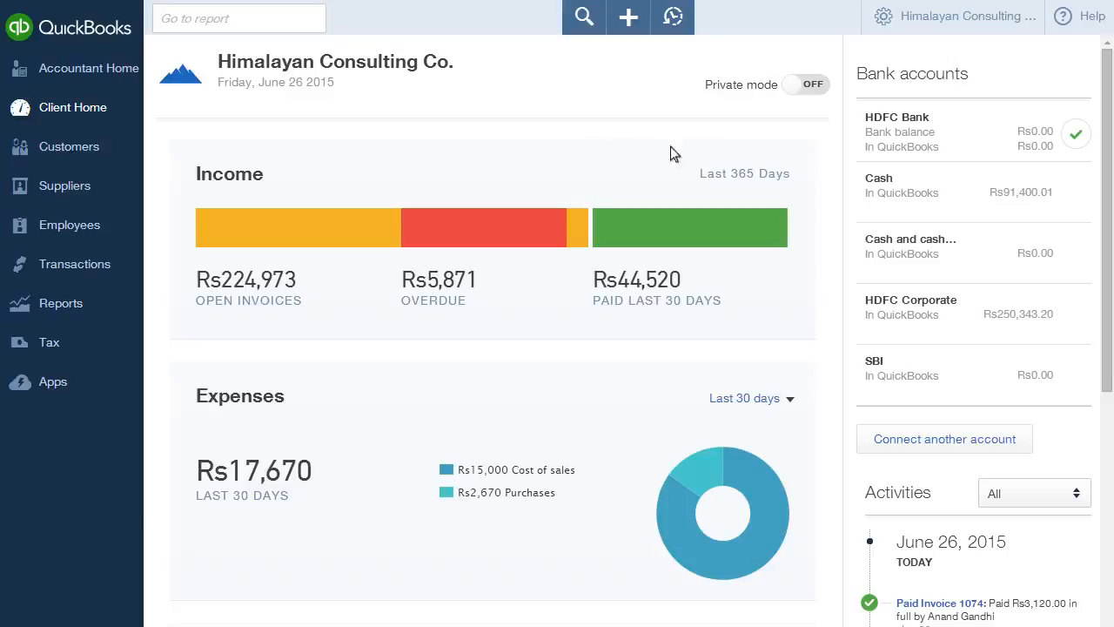
Start a new budget in the Budgeting tool, copying amounts from the existing FY2014 - FY15 P&L budget.
{"action": "left_click", "coordinate": [922, 29]}
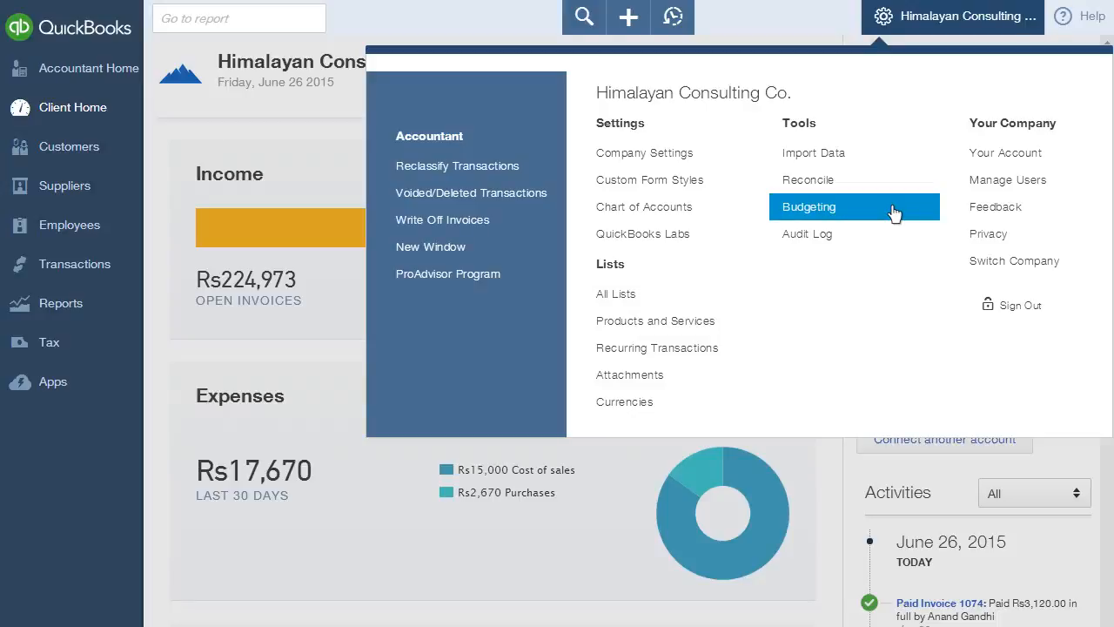
{"action": "left_click", "coordinate": [894, 214]}
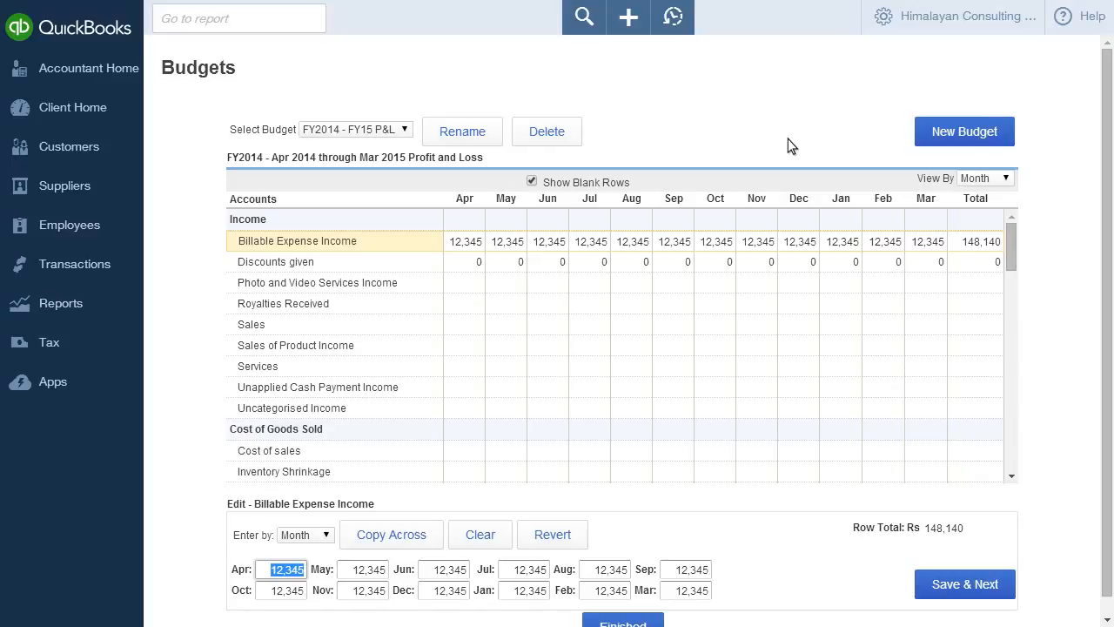
{"action": "left_click", "coordinate": [957, 140]}
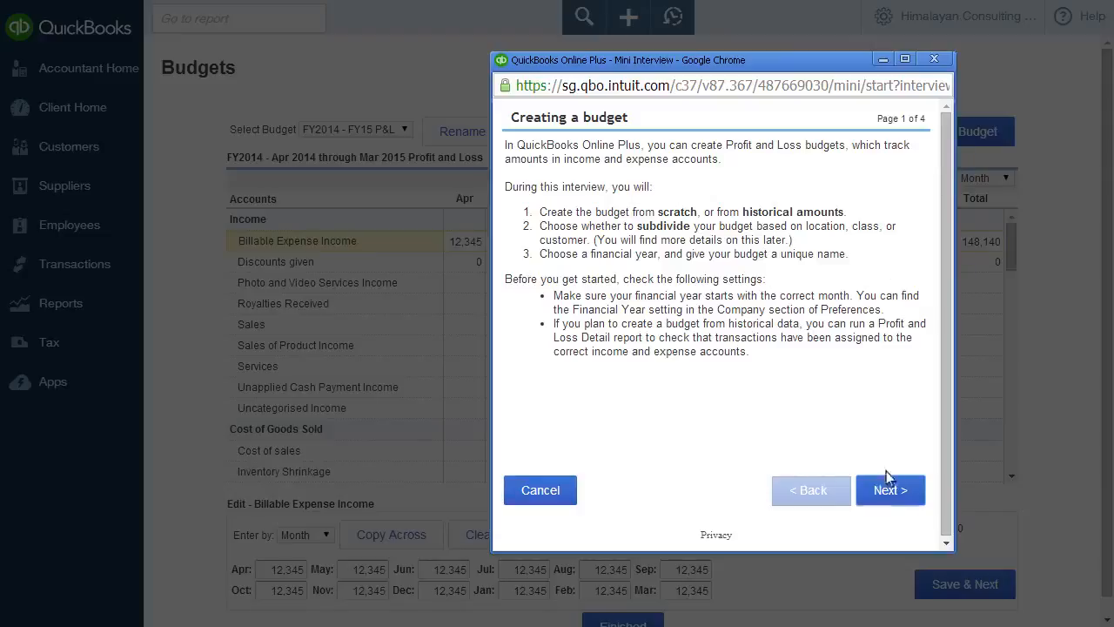
{"action": "left_click", "coordinate": [890, 493]}
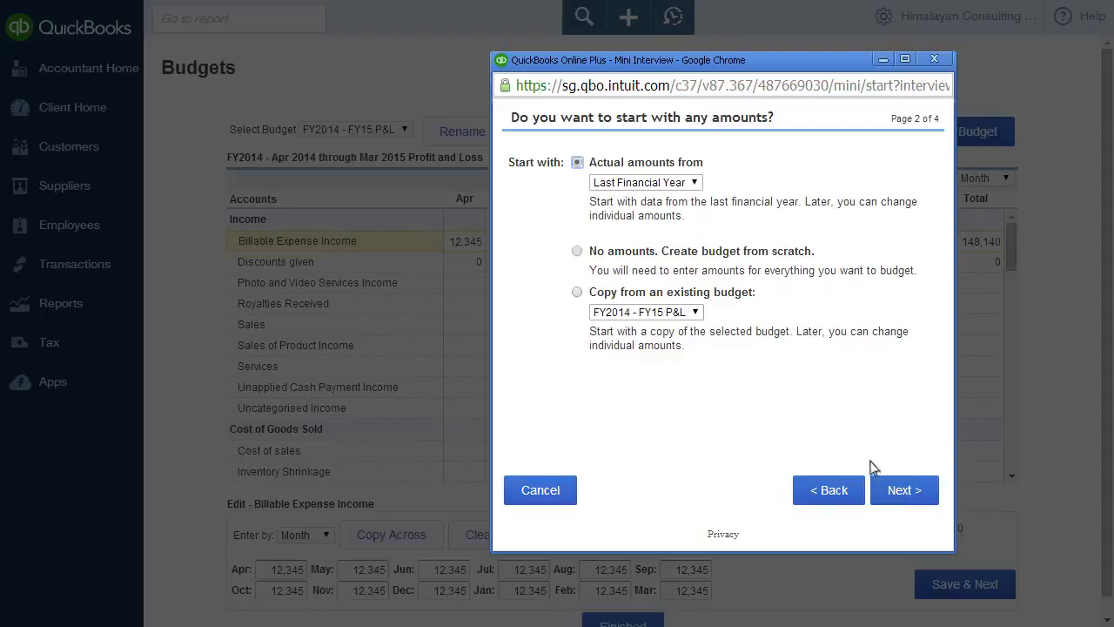
{"action": "left_click", "coordinate": [578, 294]}
{"action": "left_click", "coordinate": [899, 502]}
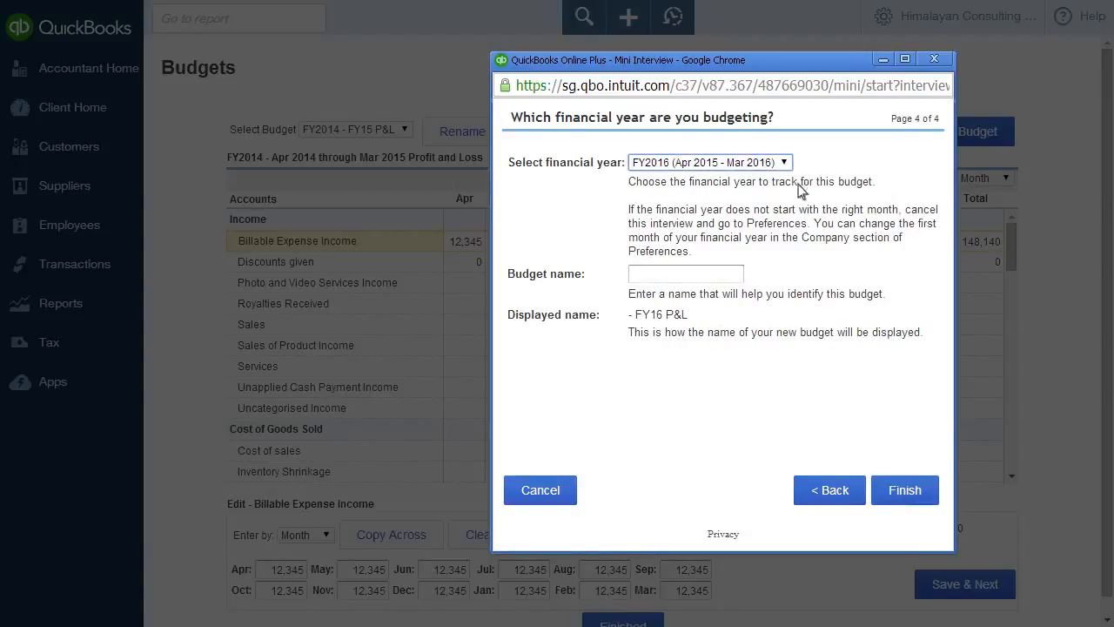
Set the financial year to FY2016 (Apr 2015 - Mar 2016), name the budget "New Budget" and finish creating it.
{"action": "left_click", "coordinate": [779, 166]}
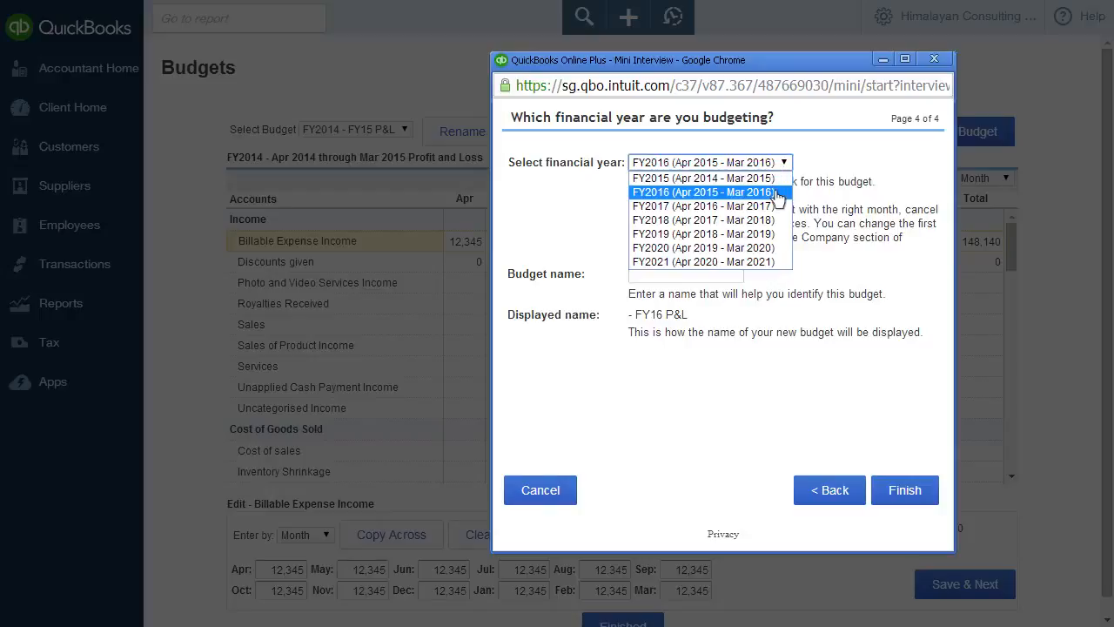
{"action": "left_click", "coordinate": [776, 193]}
{"action": "key", "text": "Tab"}
{"action": "type", "text": "New Budget"}
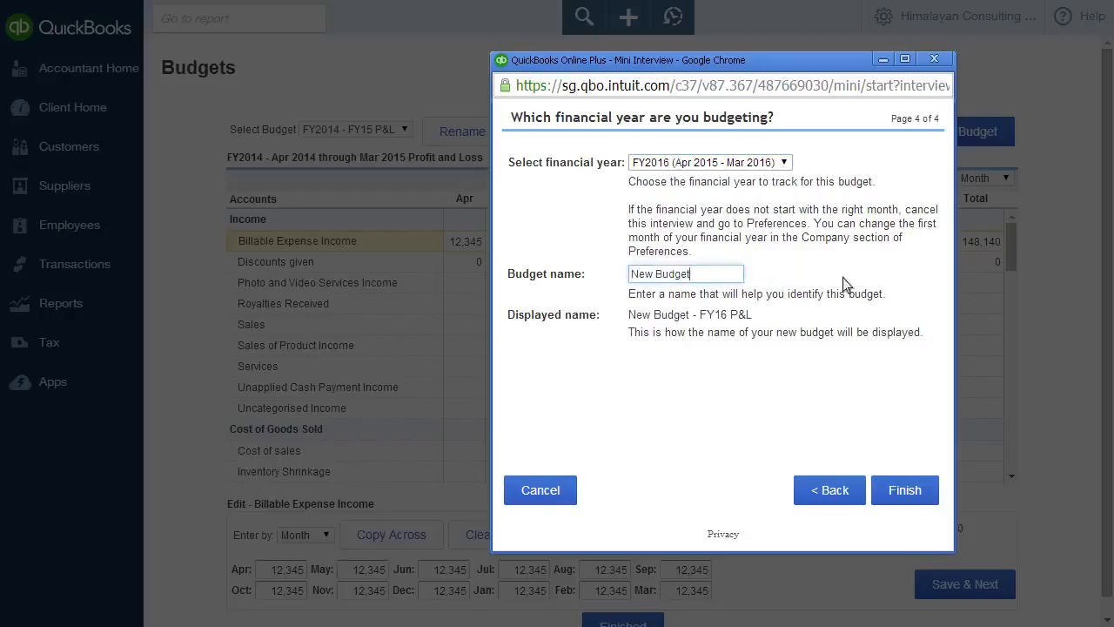
{"action": "left_click", "coordinate": [883, 493]}
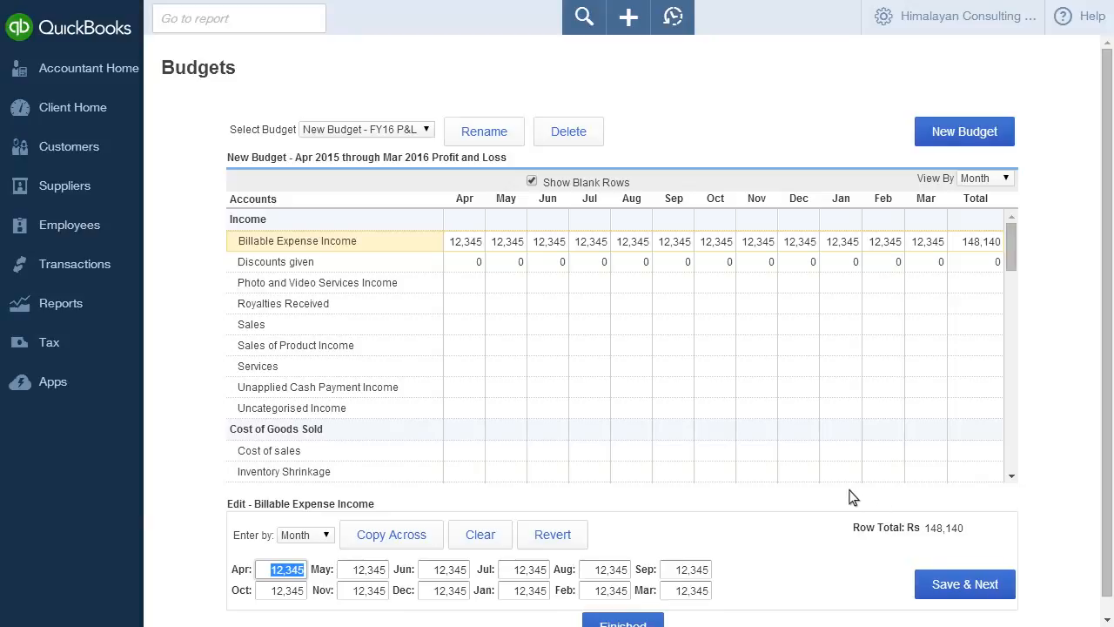
Budget 25,000 for Royalties Received in every month from April to March, then save and finish the budget.
{"action": "left_click", "coordinate": [470, 306]}
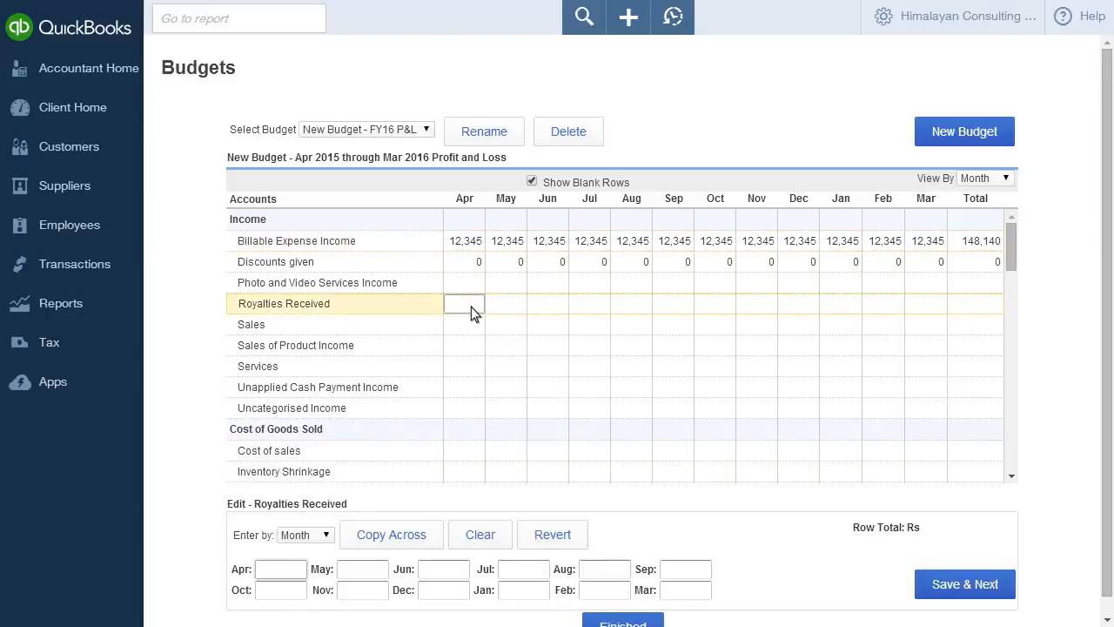
{"action": "type", "text": "25000"}
{"action": "left_click", "coordinate": [391, 539]}
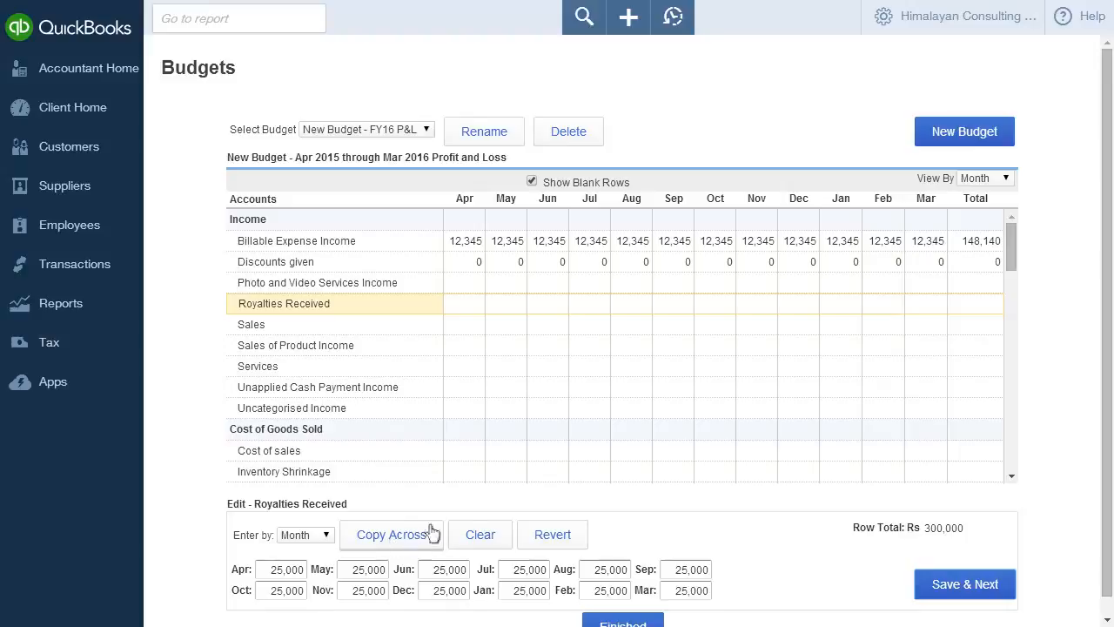
{"action": "left_click", "coordinate": [959, 595]}
{"action": "scroll", "coordinate": [961, 597], "scroll_direction": "down", "scroll_amount": 1}
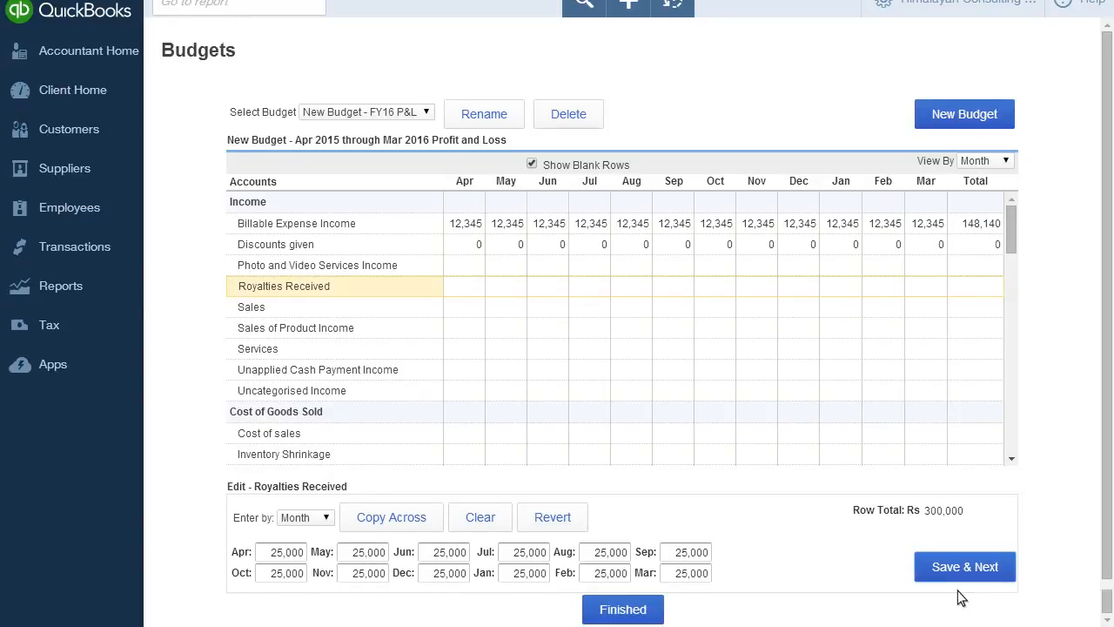
{"action": "left_click", "coordinate": [653, 610]}
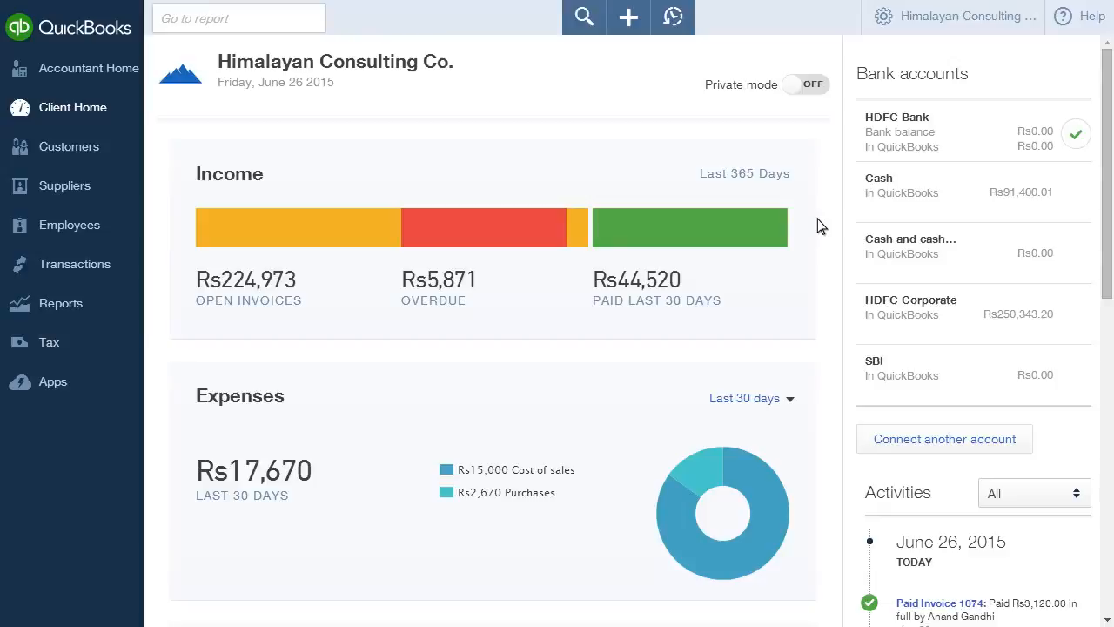
Reopen the Budgeting tool and select the New Budget - FY16 P&L budget for editing.
{"action": "left_click", "coordinate": [883, 24]}
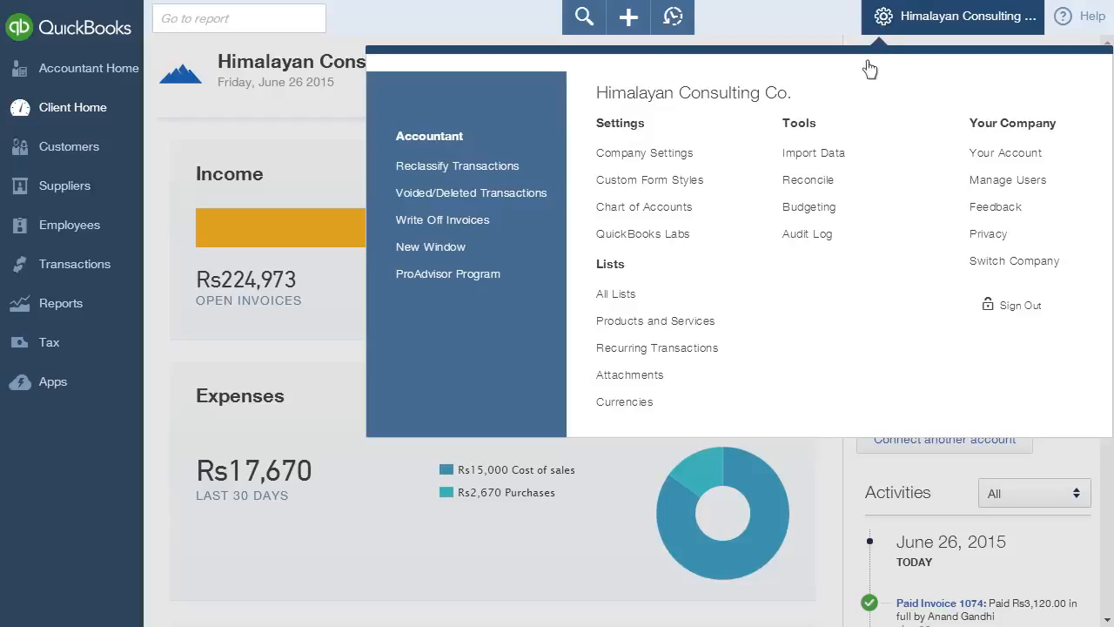
{"action": "left_click", "coordinate": [883, 210]}
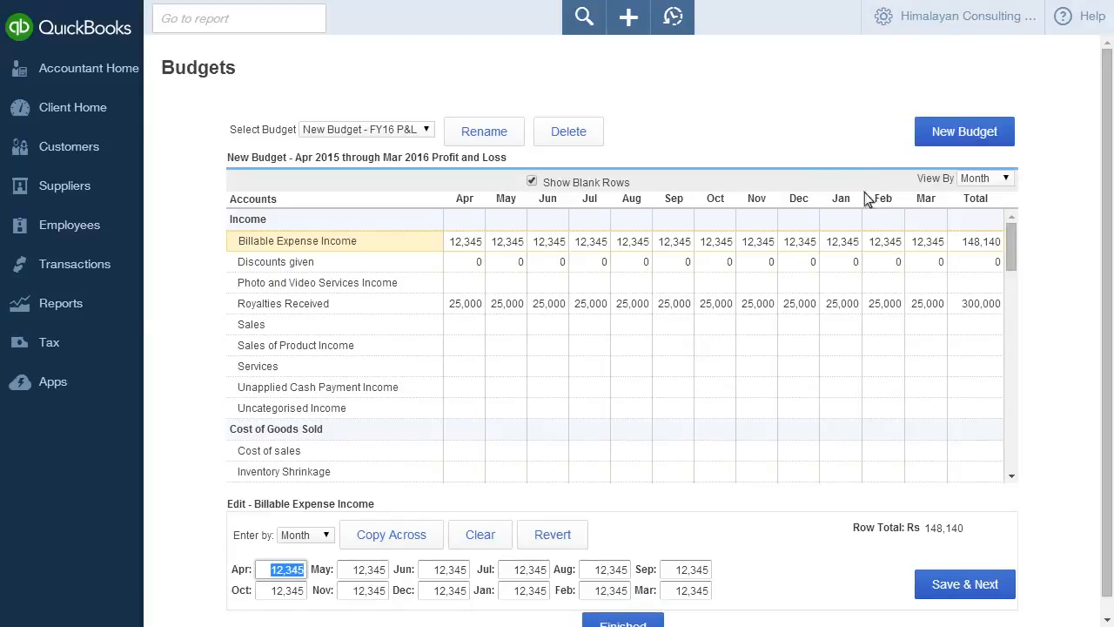
{"action": "left_click", "coordinate": [425, 129]}
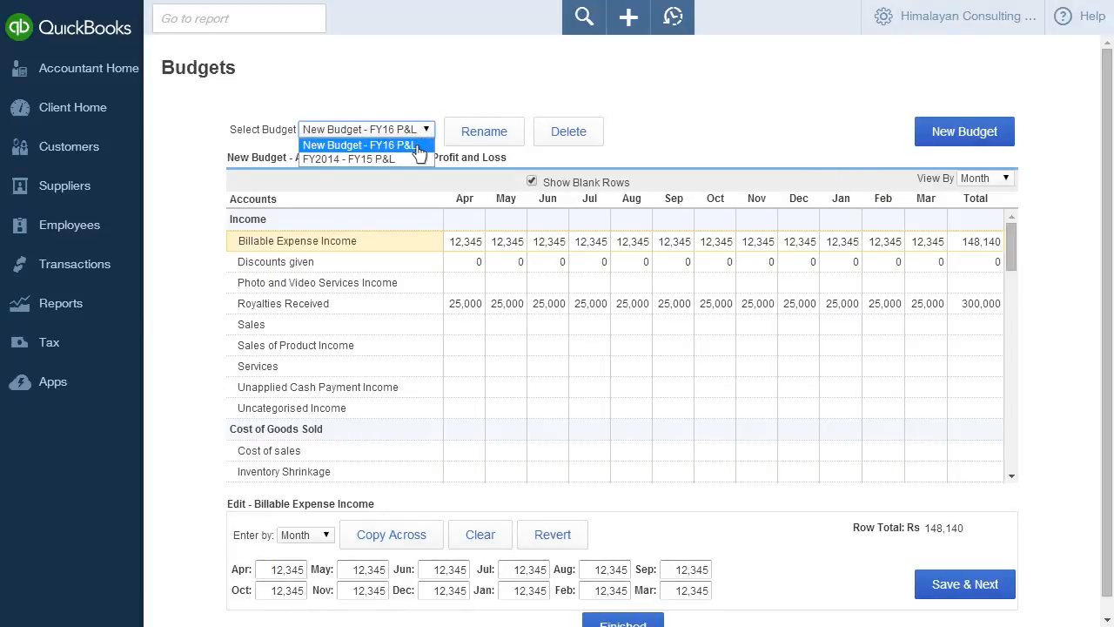
{"action": "left_click", "coordinate": [418, 148]}
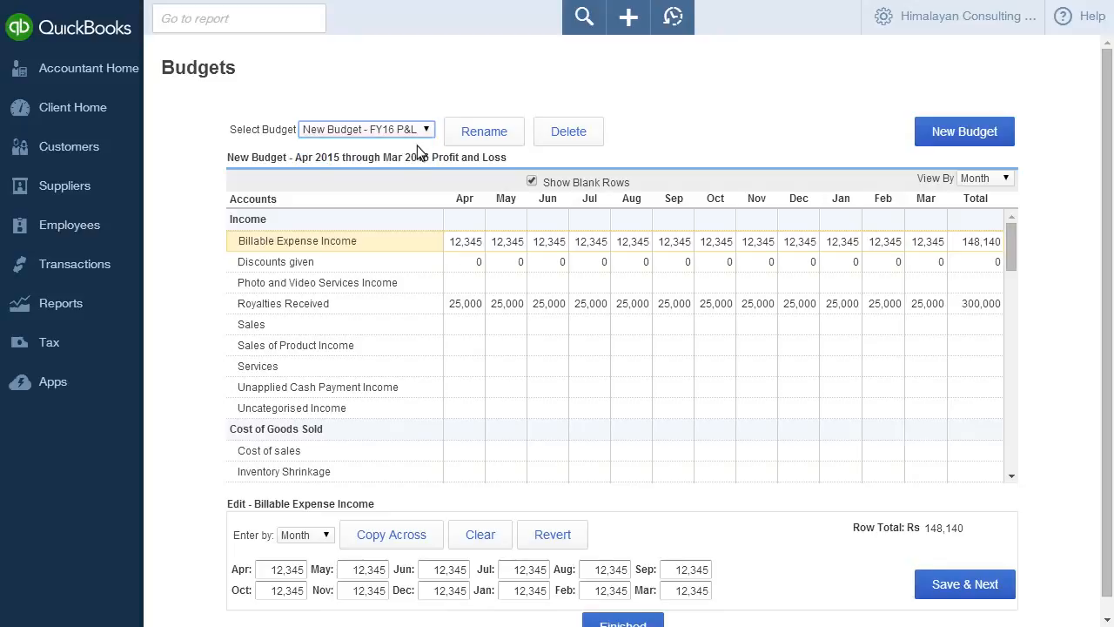
Budget 100,000 for Sales of Product Income in every month of the year, then save and finish the budget.
{"action": "left_click", "coordinate": [455, 345]}
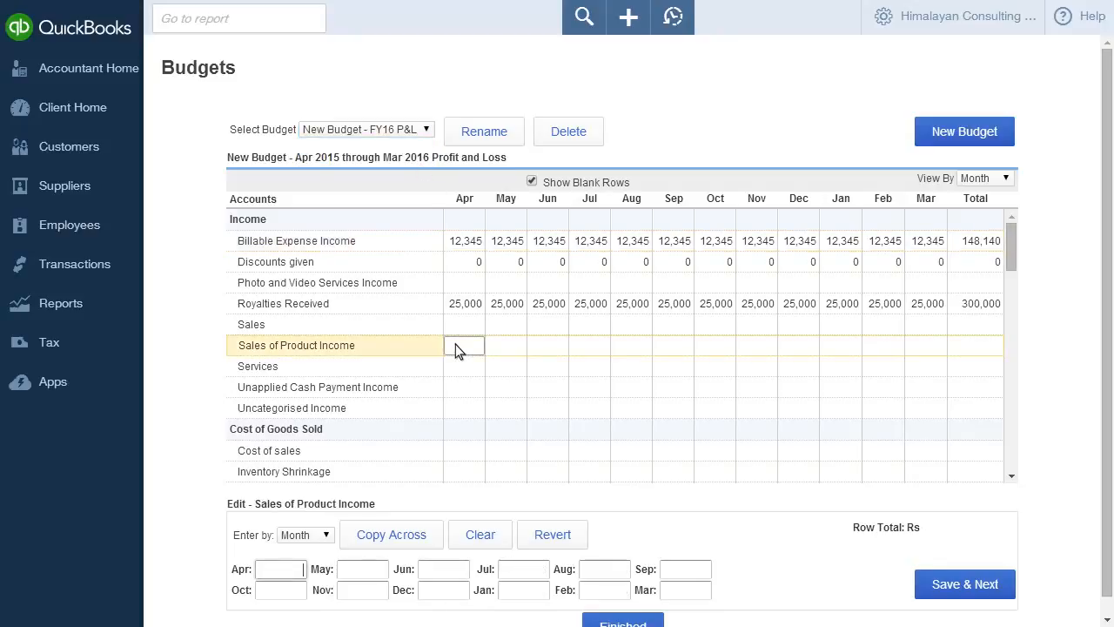
{"action": "type", "text": "100000"}
{"action": "left_click", "coordinate": [426, 542]}
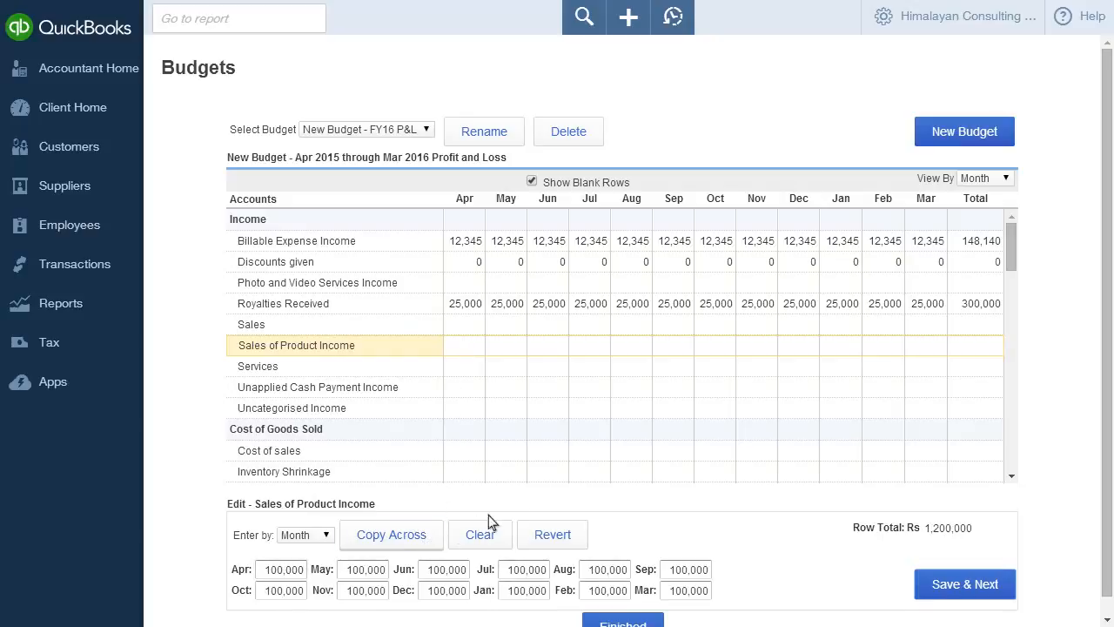
{"action": "left_click", "coordinate": [953, 587]}
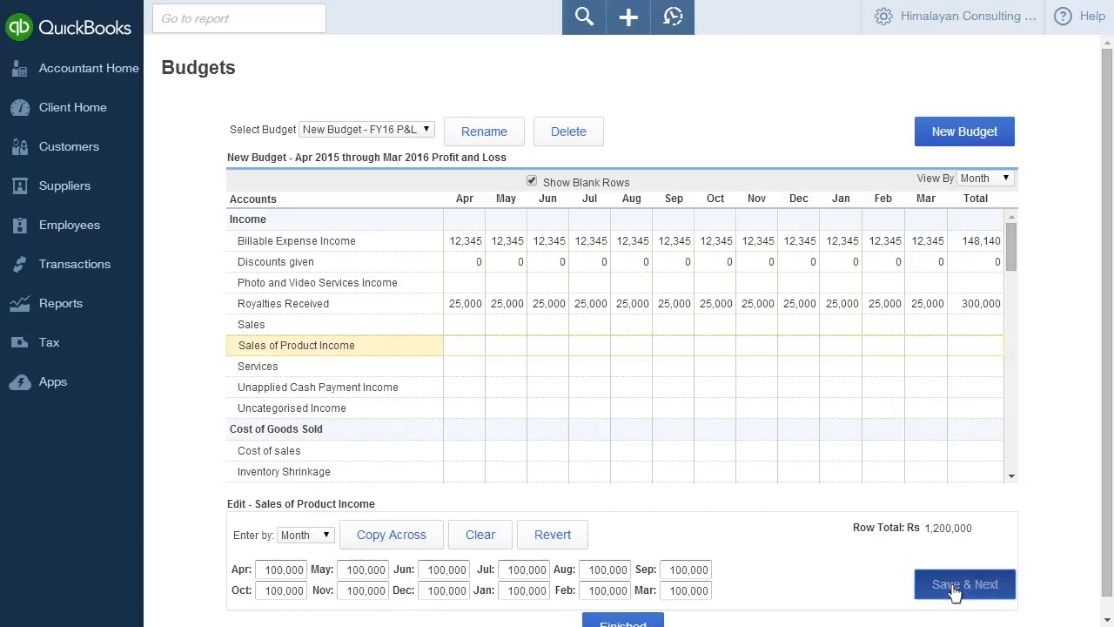
{"action": "scroll", "coordinate": [914, 590], "scroll_direction": "down", "scroll_amount": 1}
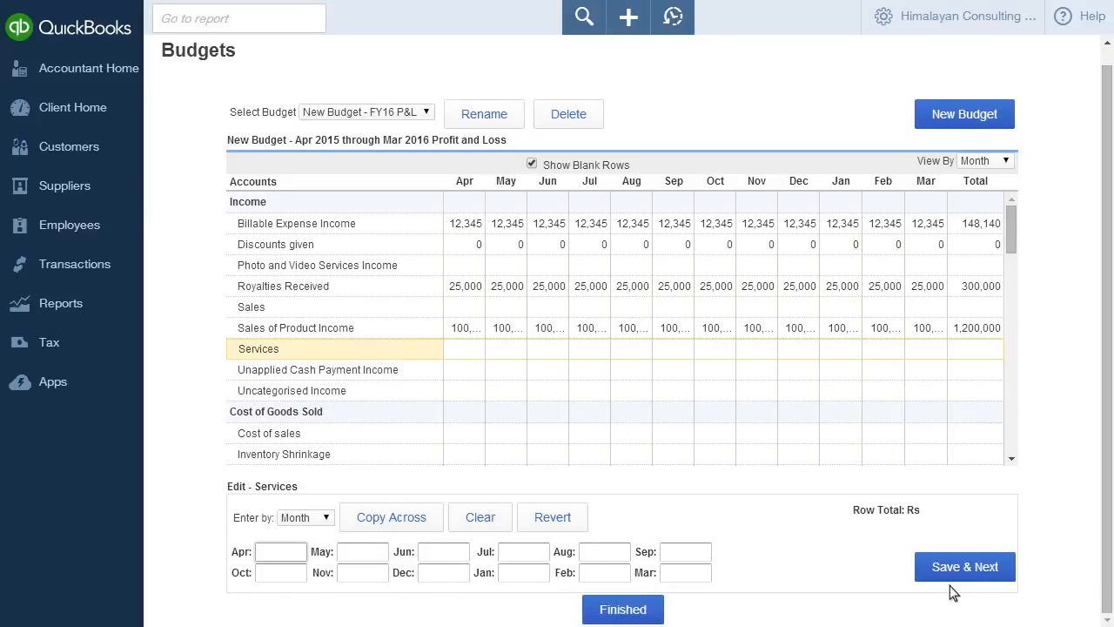
{"action": "left_click", "coordinate": [659, 609]}
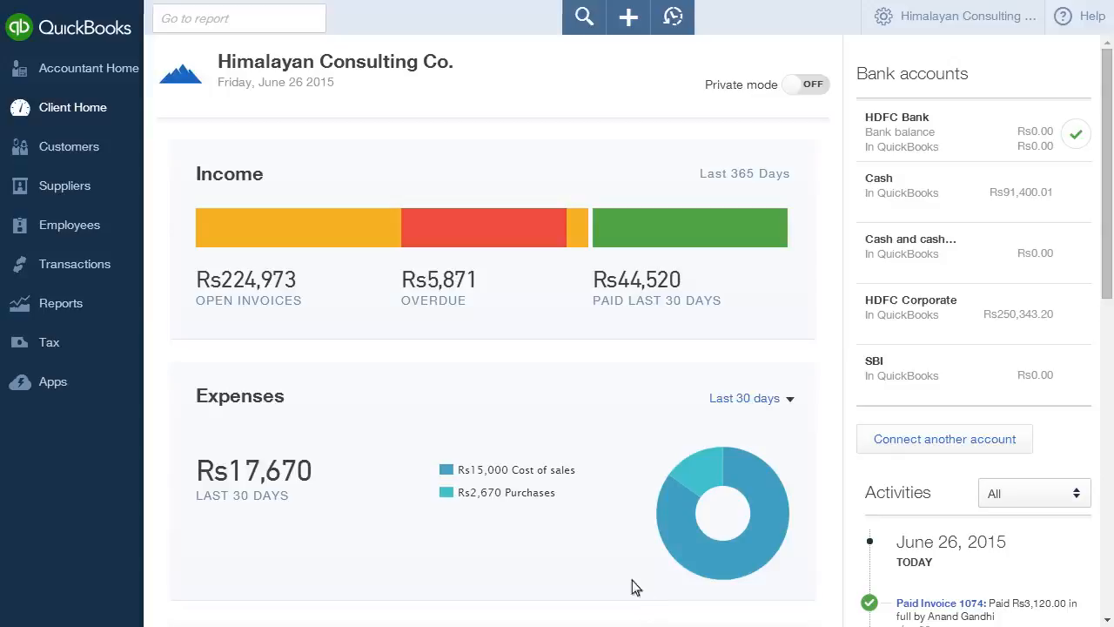
Run the Budget vs. Actuals report from the Business Overview reports for the New Budget - FY16 P&L budget.
{"action": "left_click", "coordinate": [129, 312]}
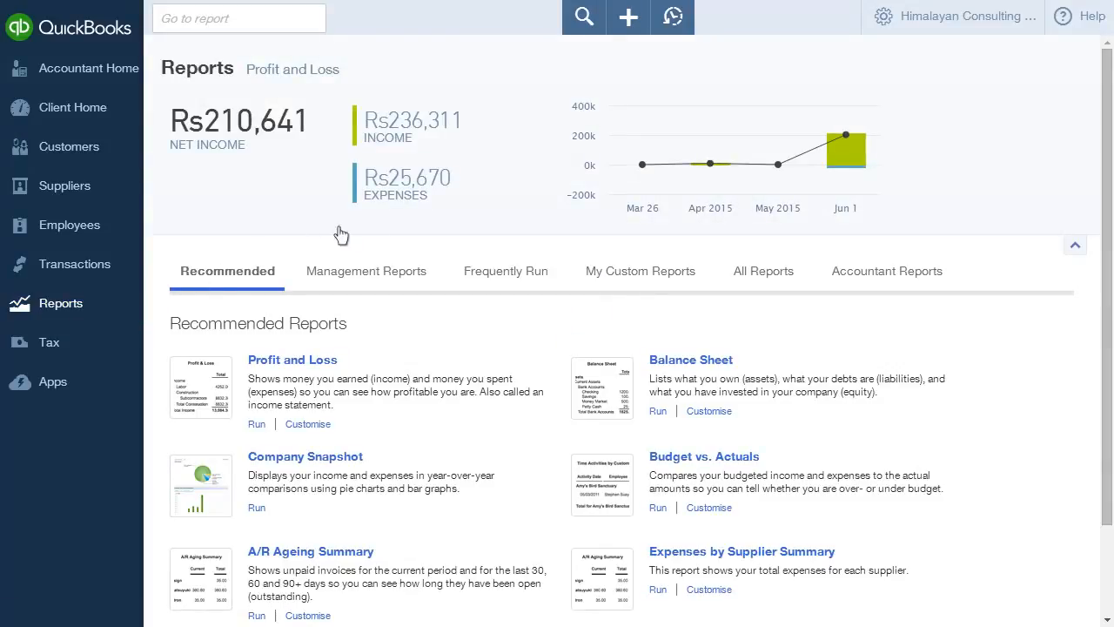
{"action": "left_click", "coordinate": [755, 284]}
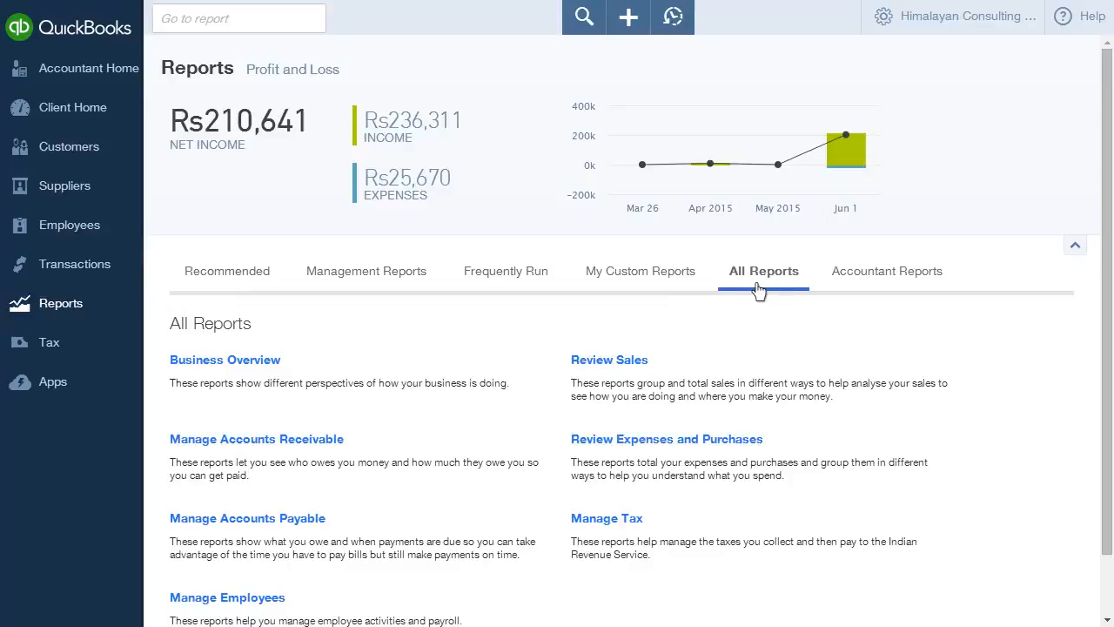
{"action": "left_click", "coordinate": [245, 360]}
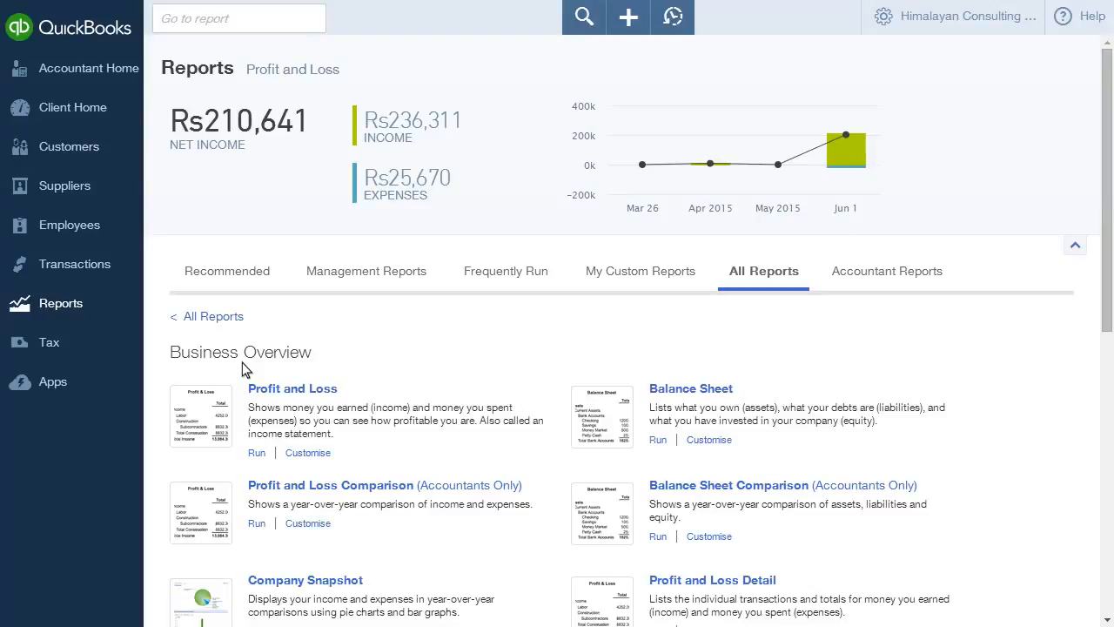
{"action": "scroll", "coordinate": [242, 362], "scroll_direction": "down", "scroll_amount": 3}
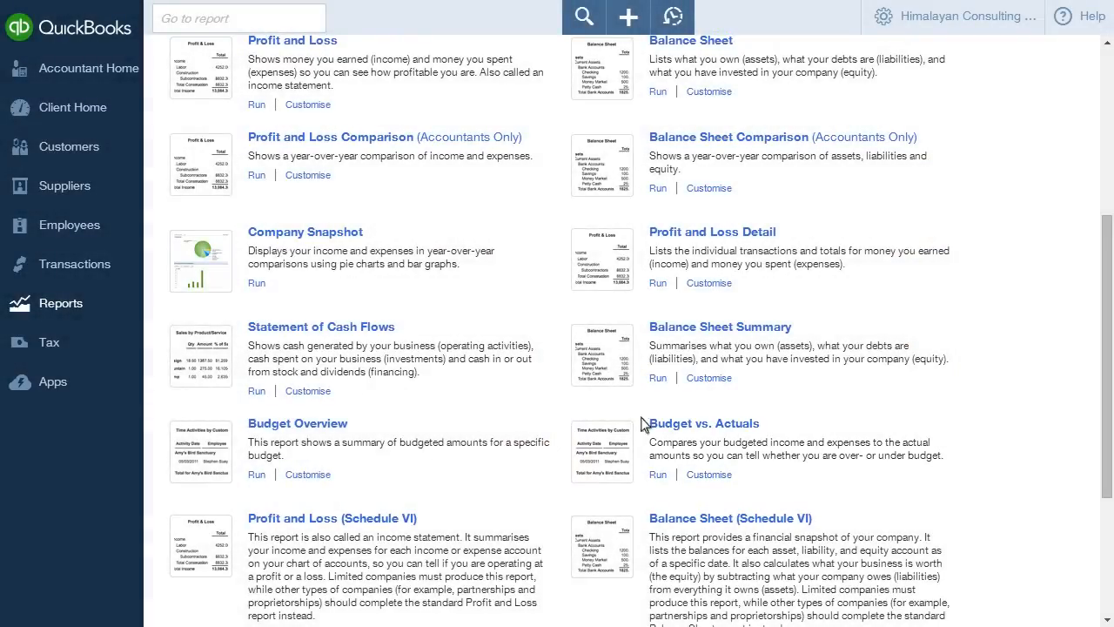
{"action": "left_click", "coordinate": [690, 425]}
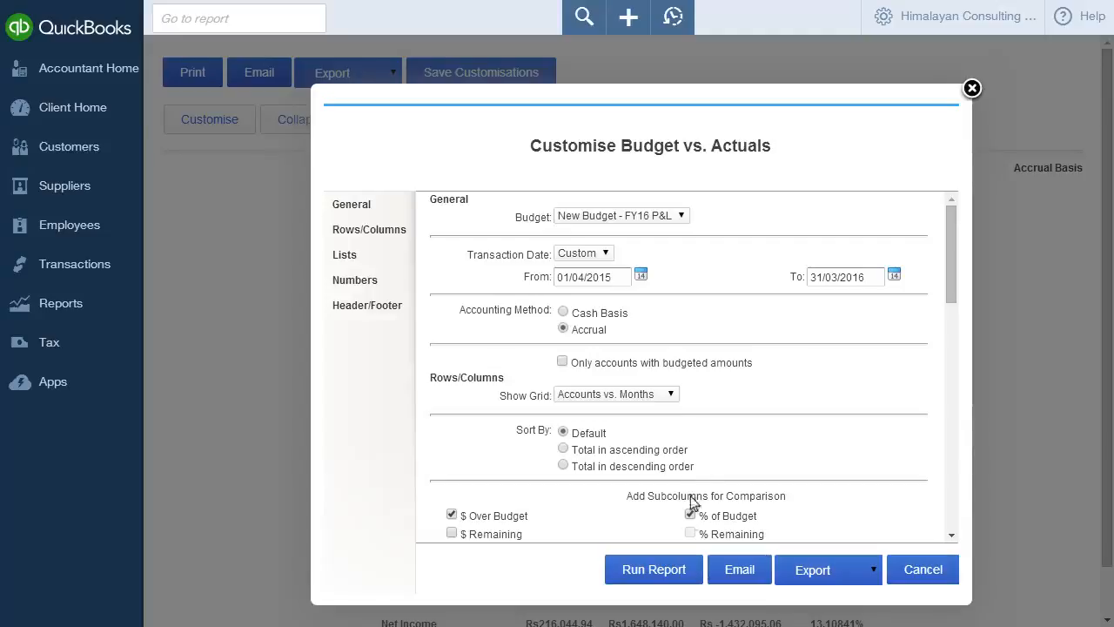
{"action": "left_click", "coordinate": [690, 572]}
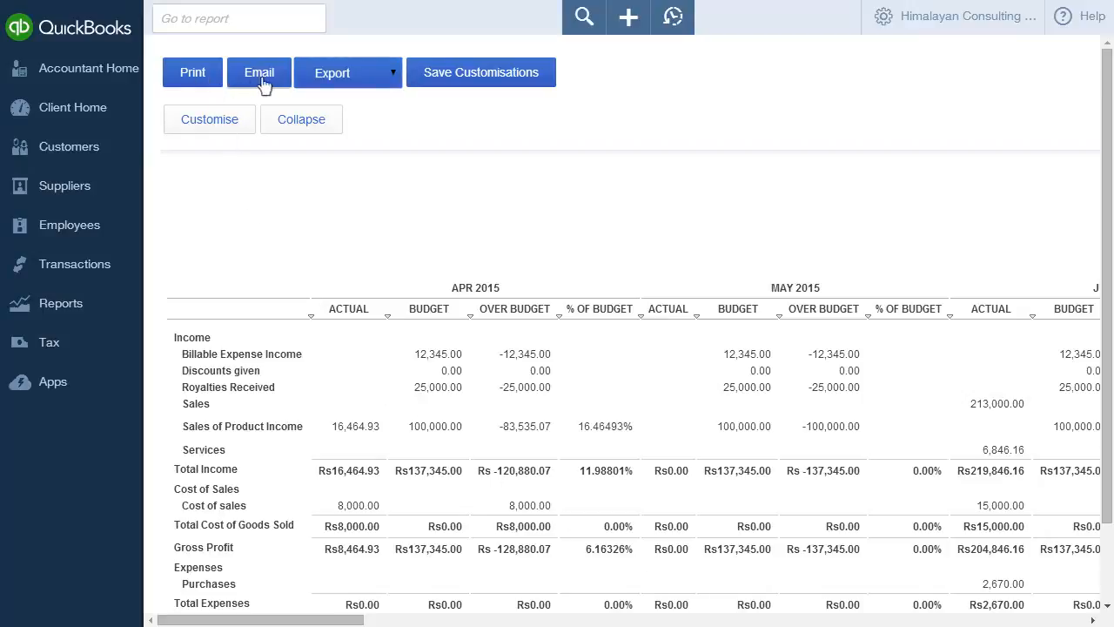
{"action": "left_click", "coordinate": [386, 80]}
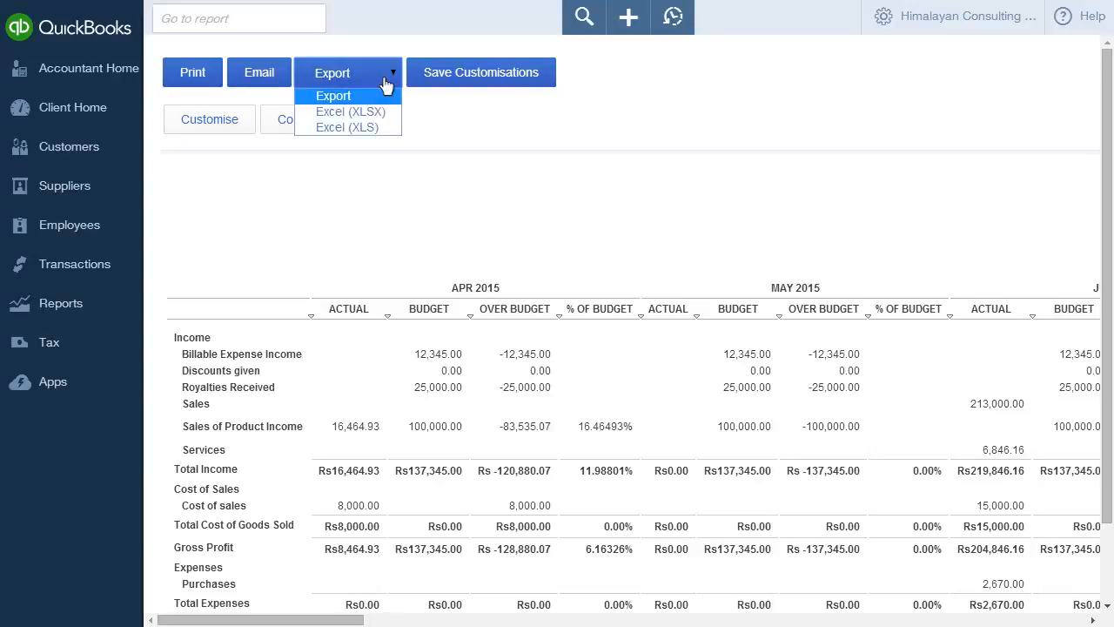
{"action": "left_click", "coordinate": [385, 80]}
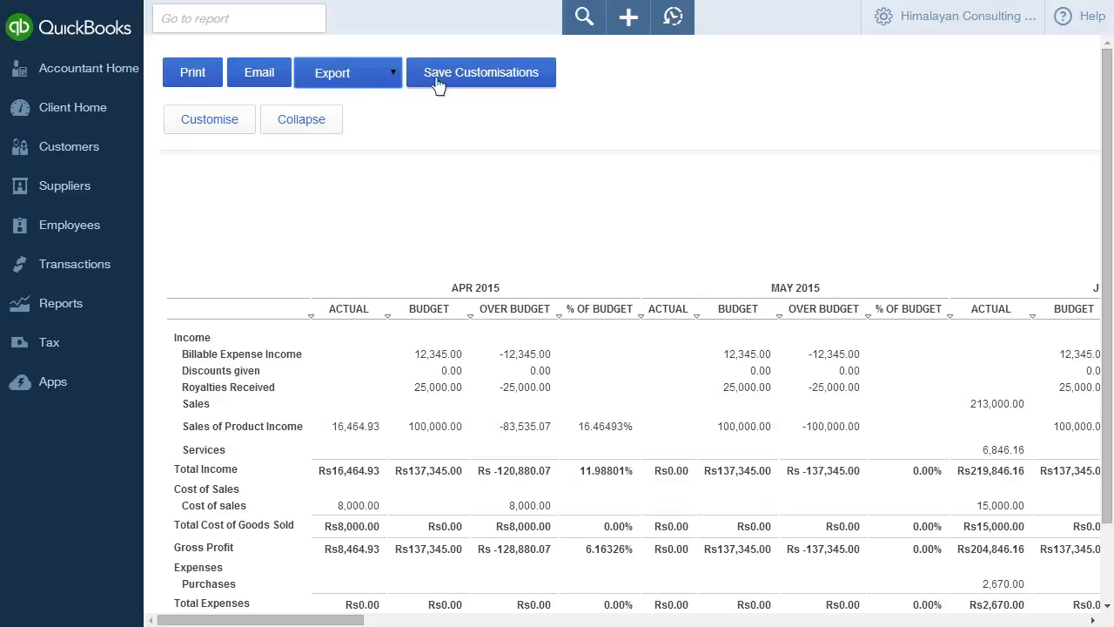